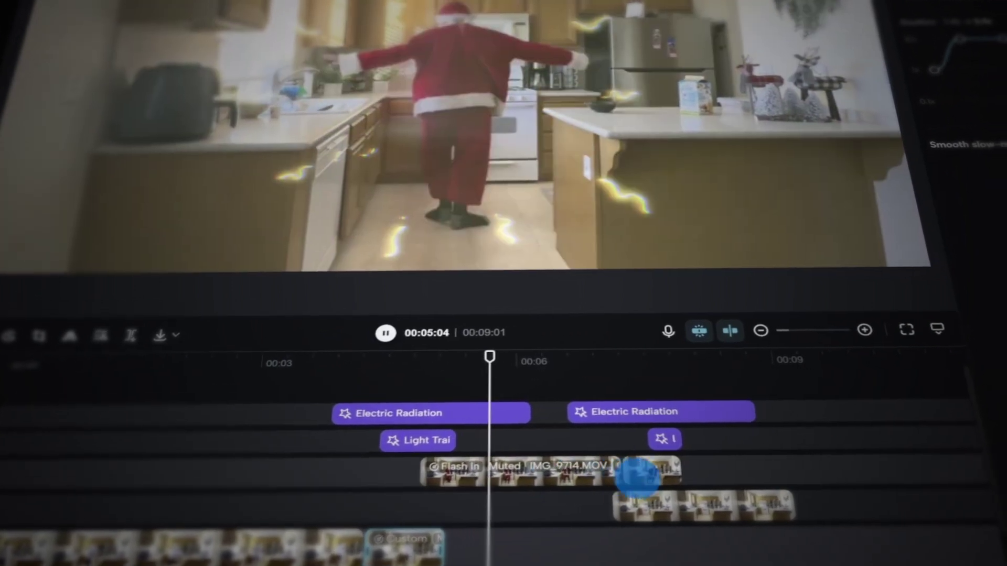
- Switch the clip to a Custom speed curve and drag its points up to 5.34x and 7.36x
click(765, 134)
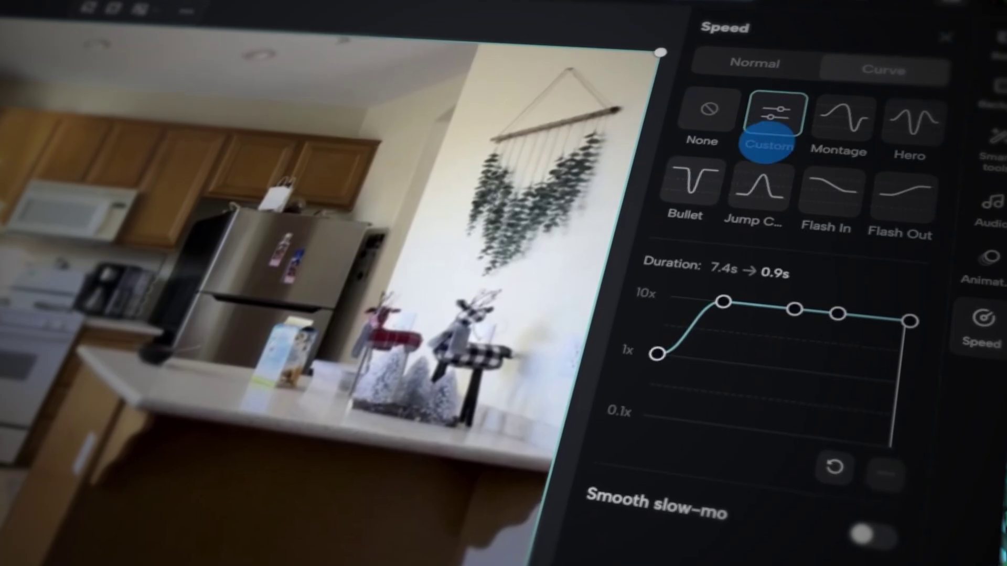
drag(758, 308, 731, 304)
drag(798, 294, 838, 288)
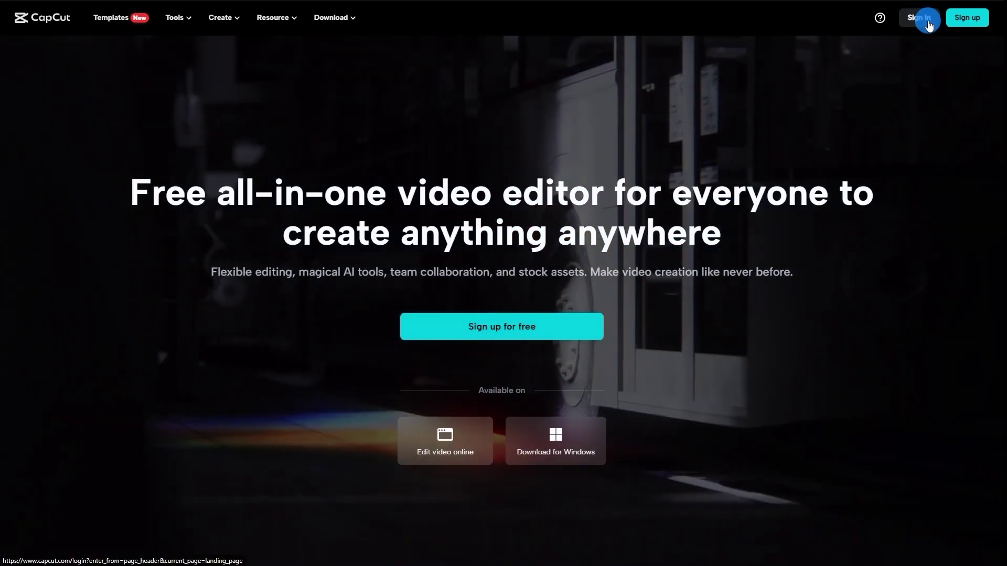
- Sign in, then upload IMG_9713 and IMG_9714 from this computer into the project
click(927, 22)
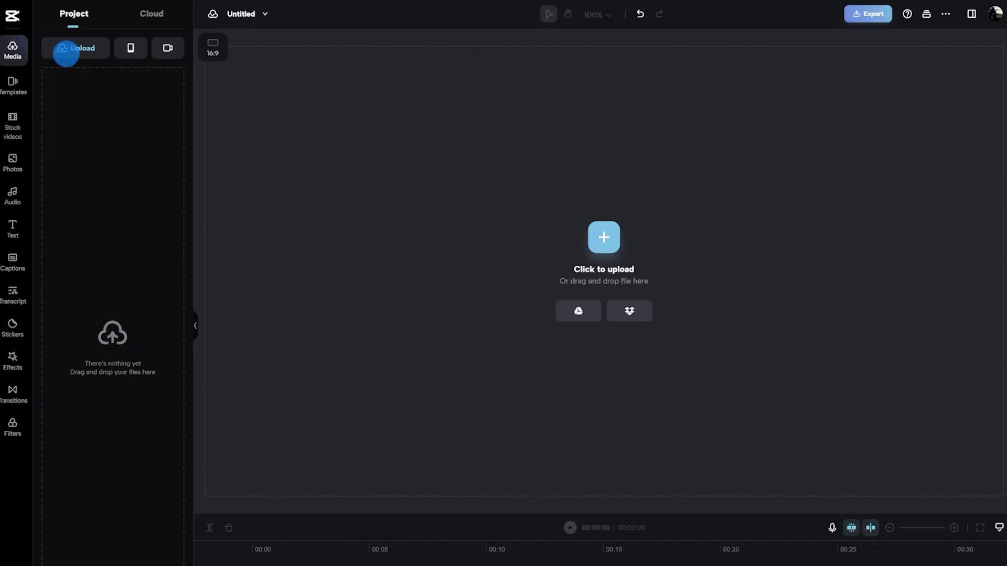
click(66, 52)
click(183, 152)
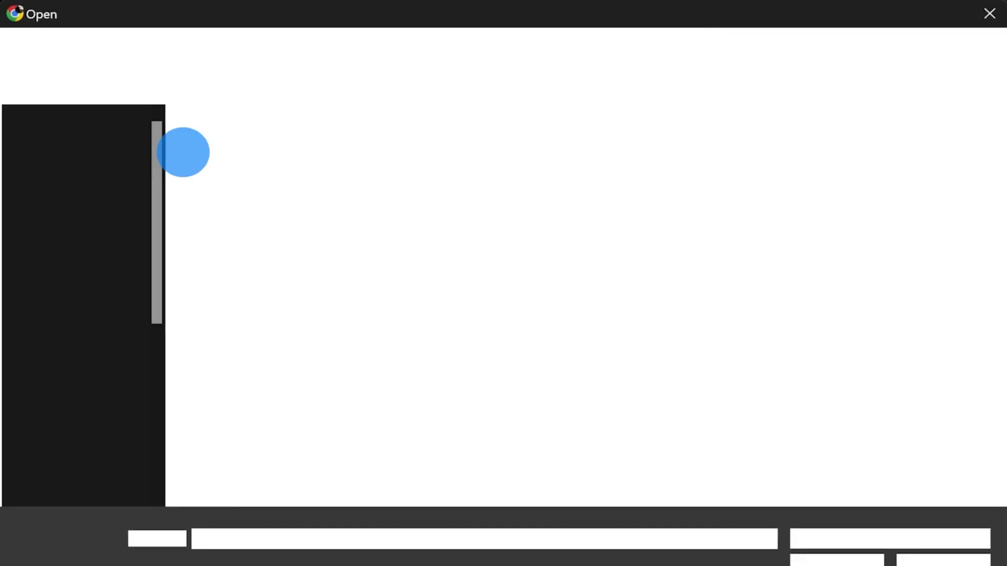
click(348, 188)
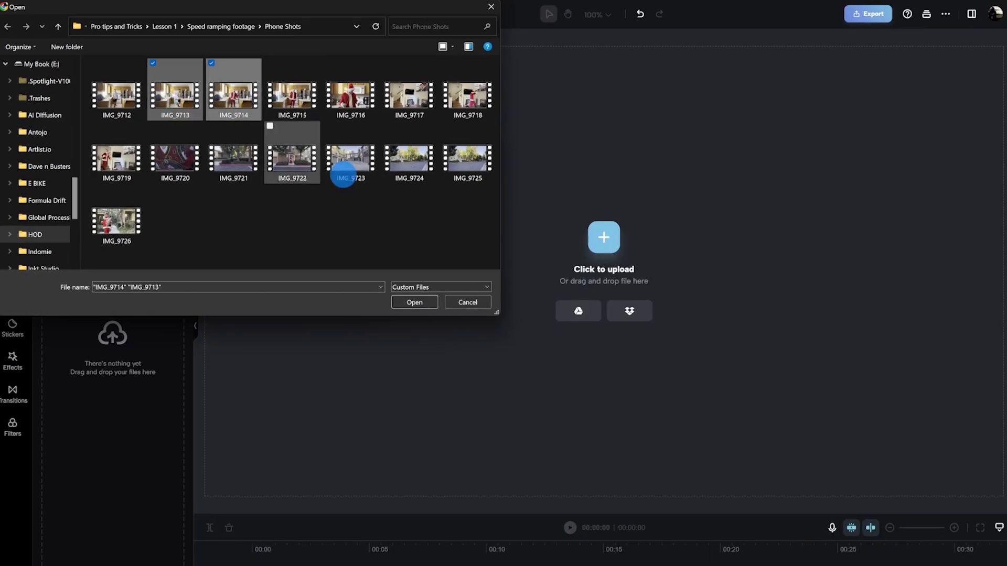
click(414, 302)
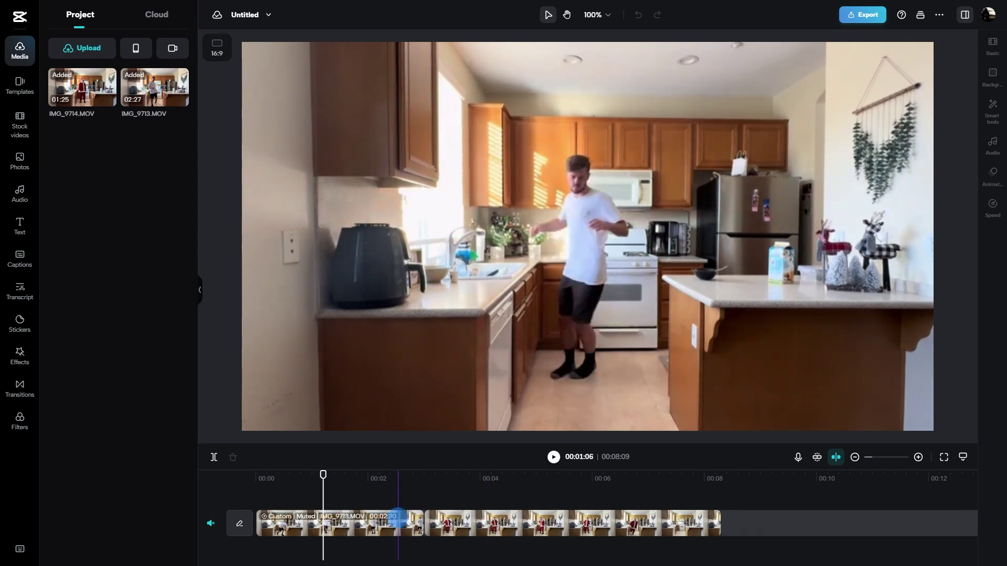
- Set IMG_9713.MOV's speed curve to None so it plays at 1x, then select IMG_9714.MOV
click(397, 517)
drag(397, 518, 565, 523)
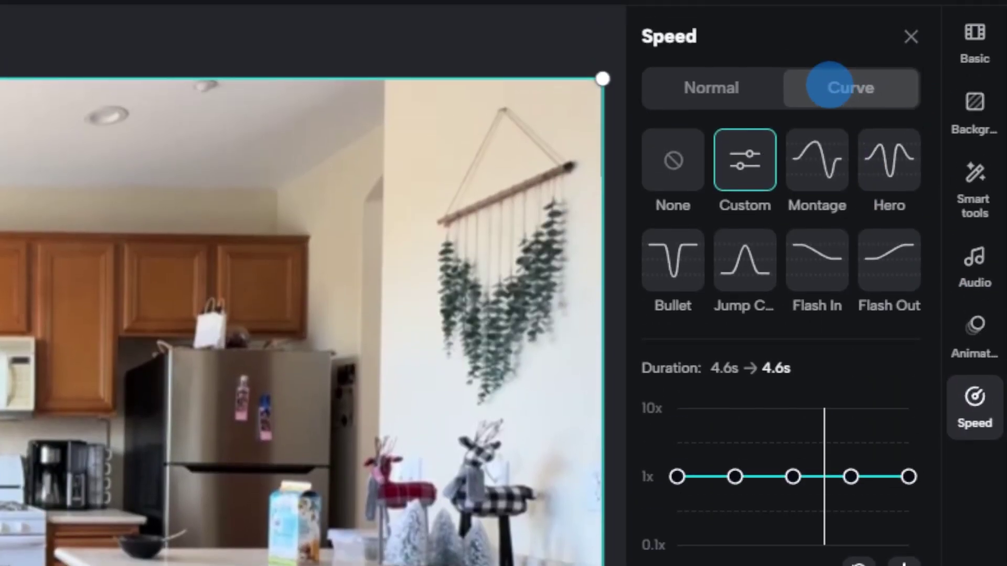
click(670, 63)
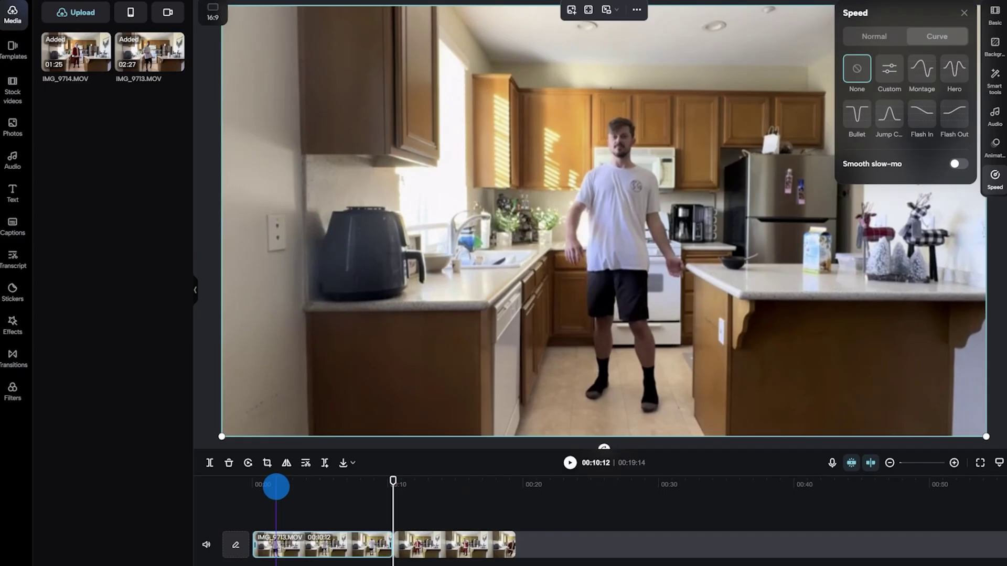
click(277, 481)
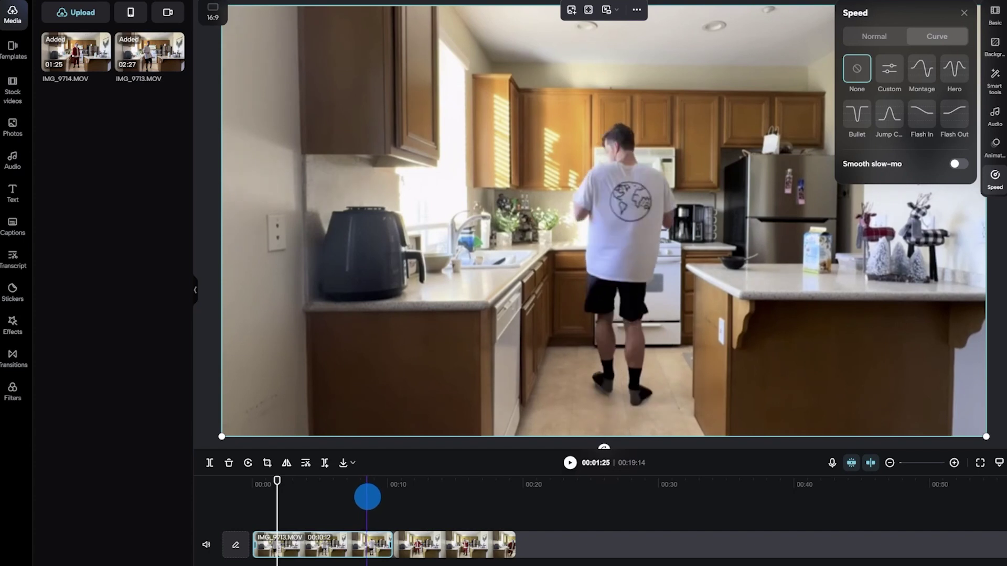
click(399, 543)
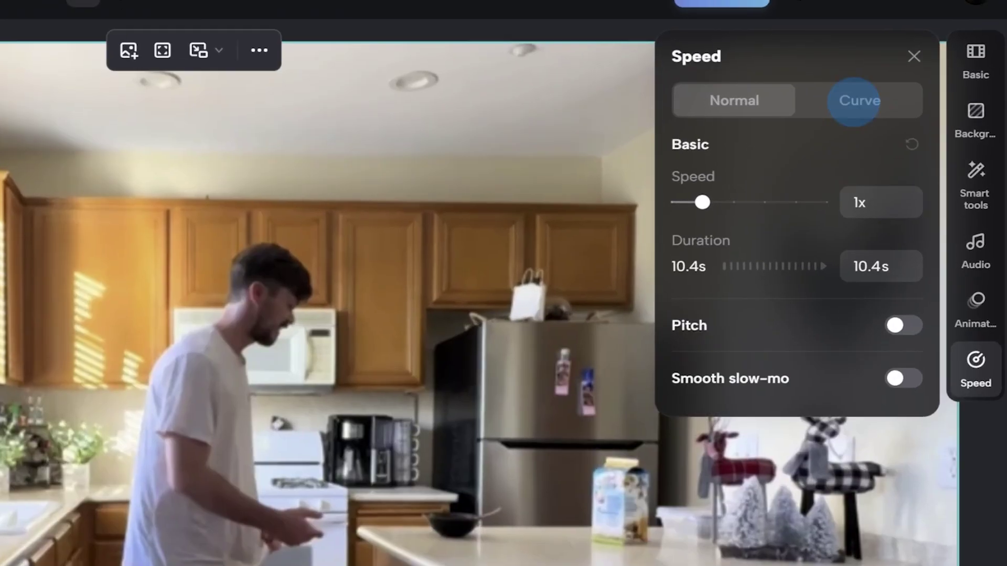
- Give the Santa clip a Custom curve ramping from 10x down to 1x, and trim its end
click(933, 37)
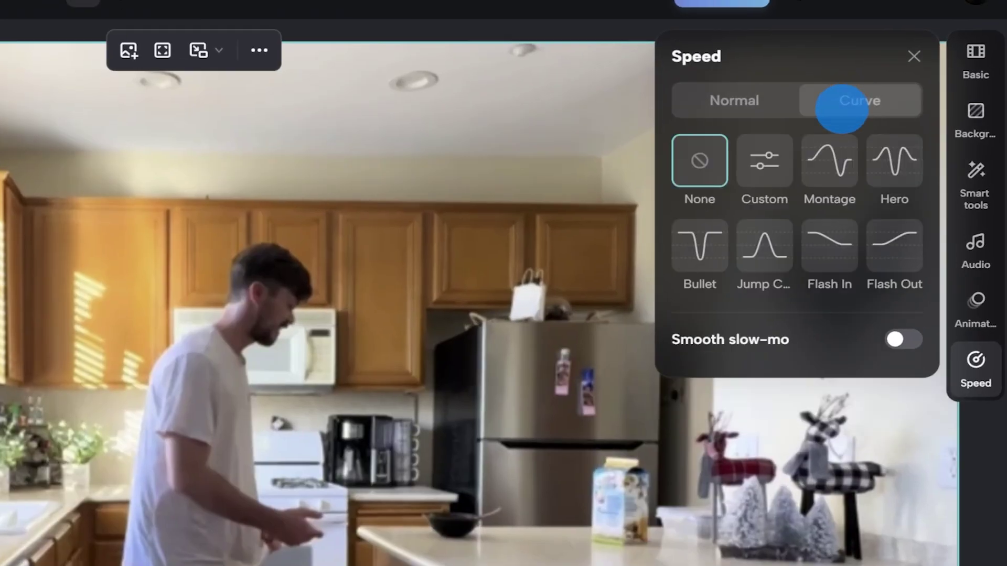
click(751, 168)
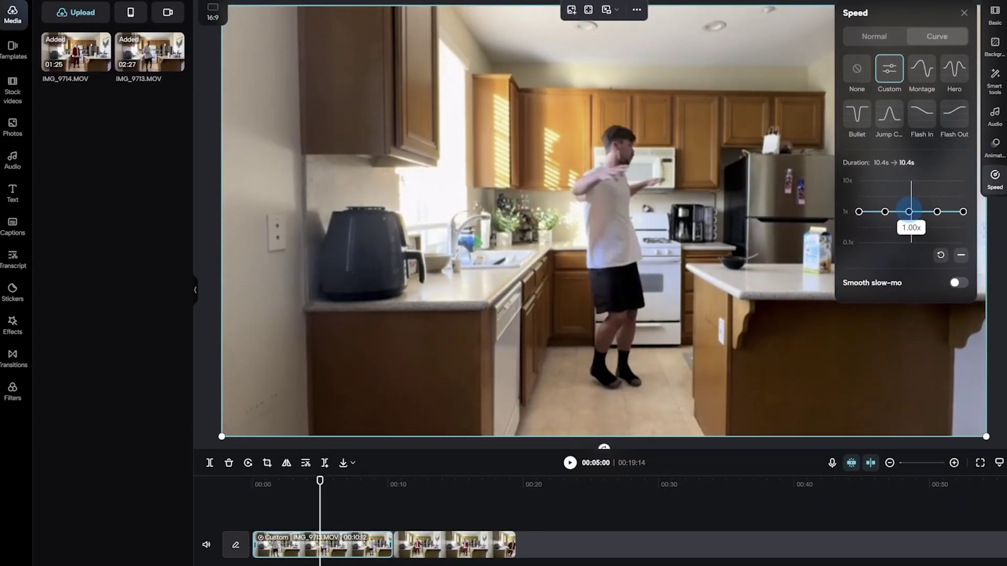
click(935, 211)
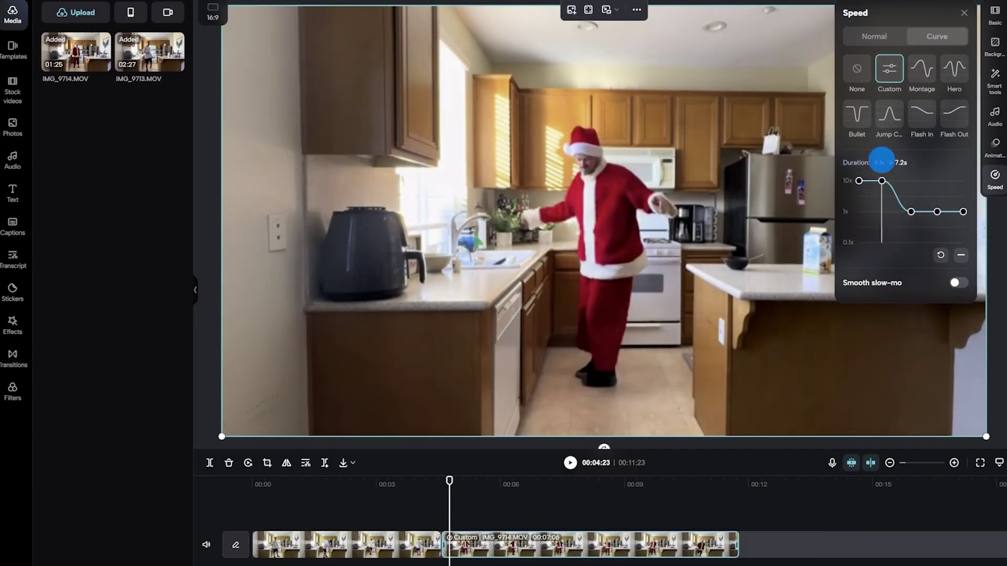
click(902, 205)
click(936, 210)
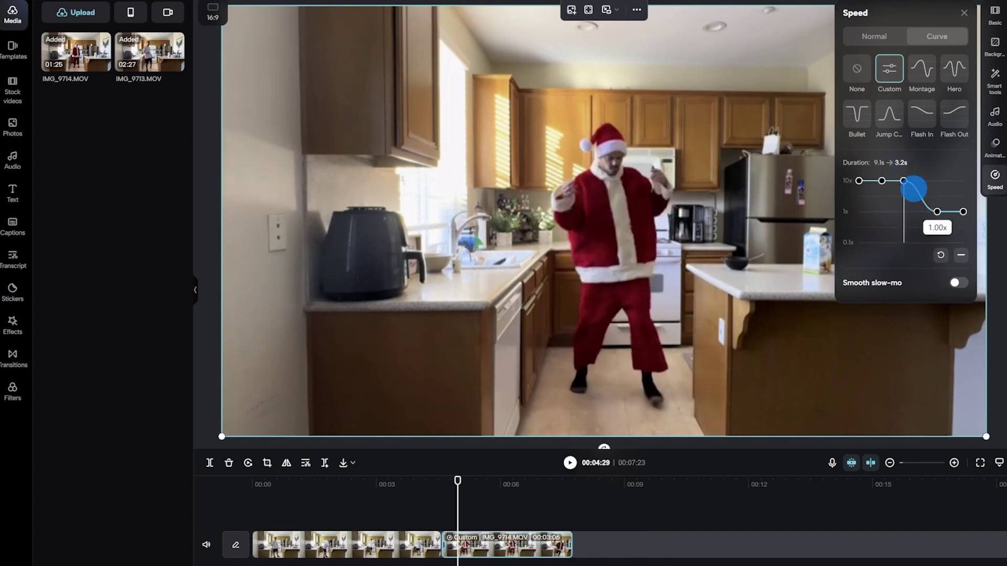
drag(936, 212, 904, 211)
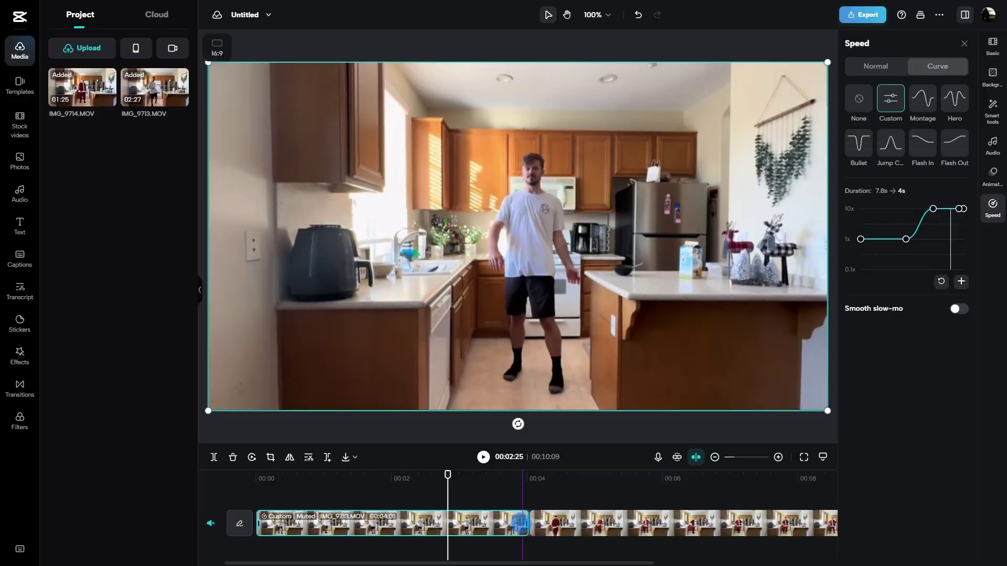
click(515, 523)
mouse_move(515, 523)
mouse_down()
mouse_move(527, 522)
mouse_move(516, 516)
mouse_up()
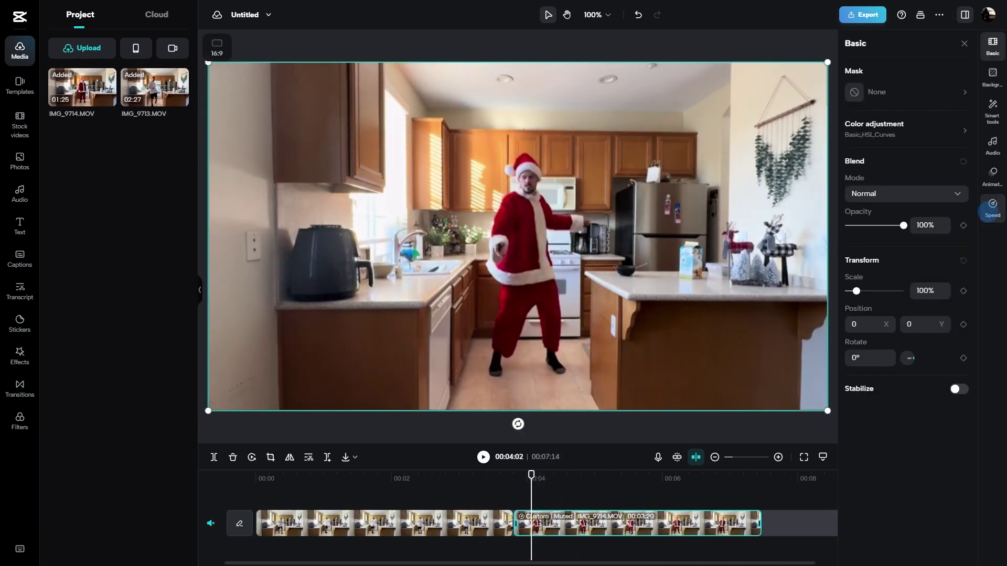
- Reopen the Speed curve settings for the Santa clip IMG_9714.MOV
click(992, 207)
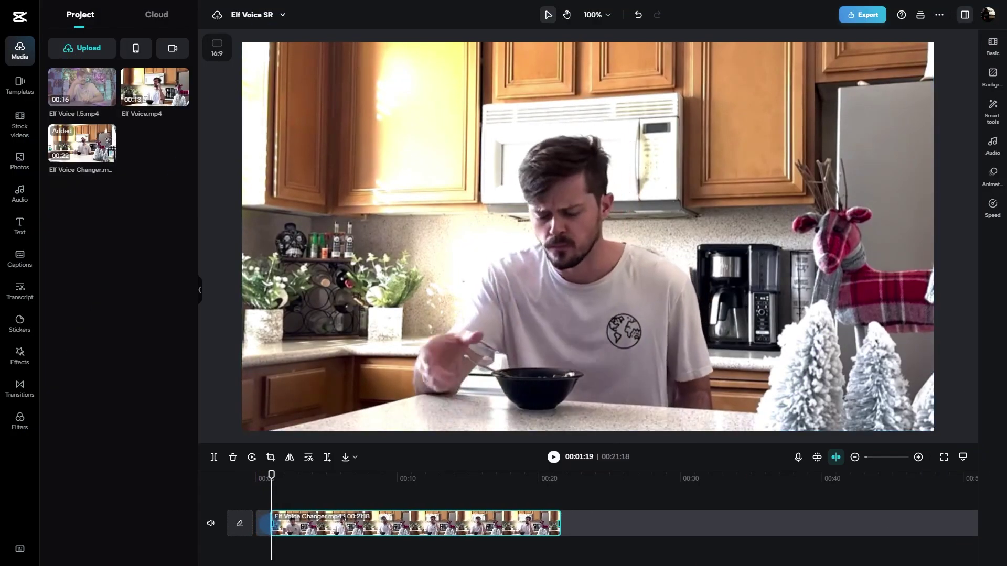
- Trim the clip's start, split it at 00:04:00 and near 00:09, and open its Audio settings
drag(265, 523, 258, 523)
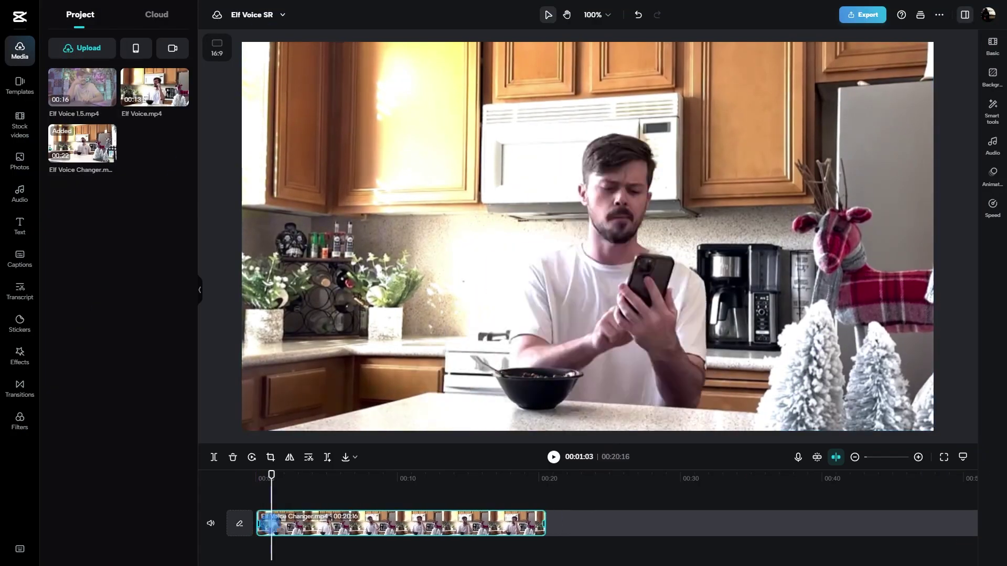
click(256, 477)
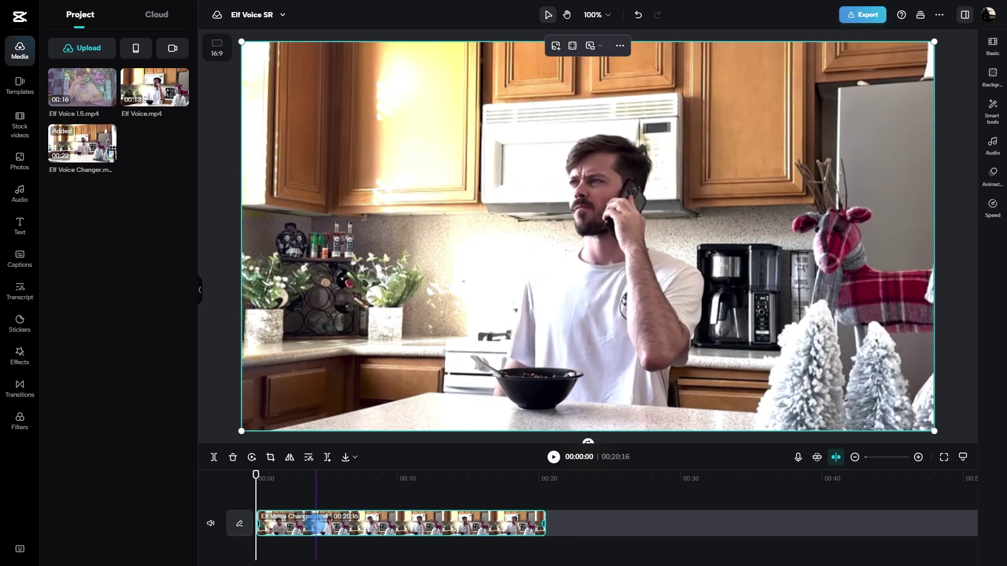
drag(256, 475, 312, 475)
key(ctrl+b)
key(space)
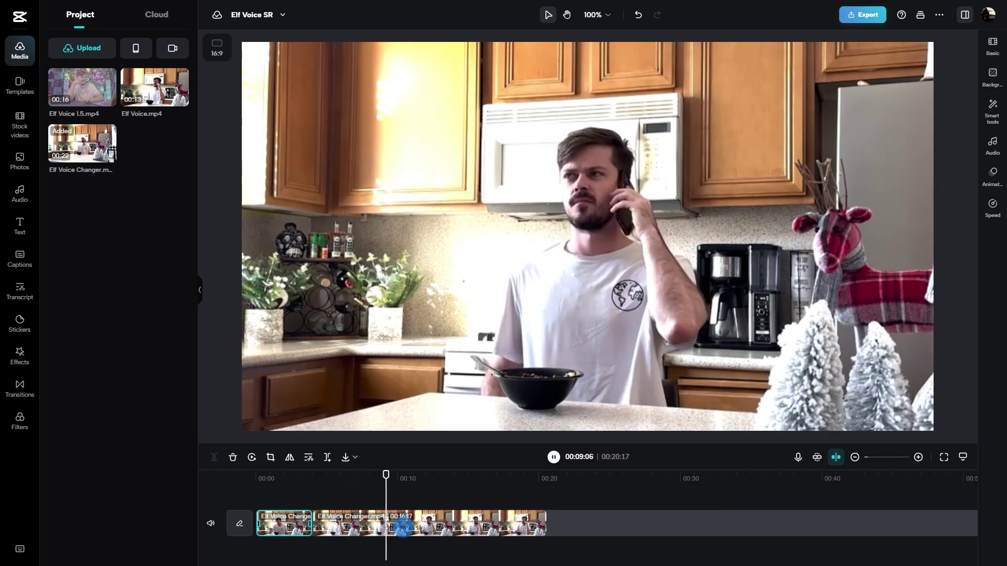
key(ctrl+b)
key(space)
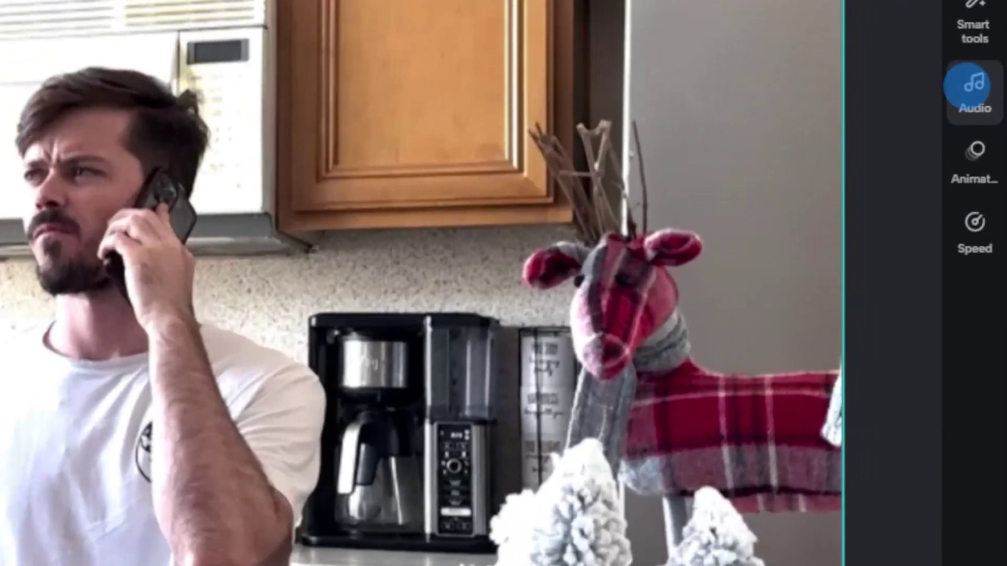
click(966, 85)
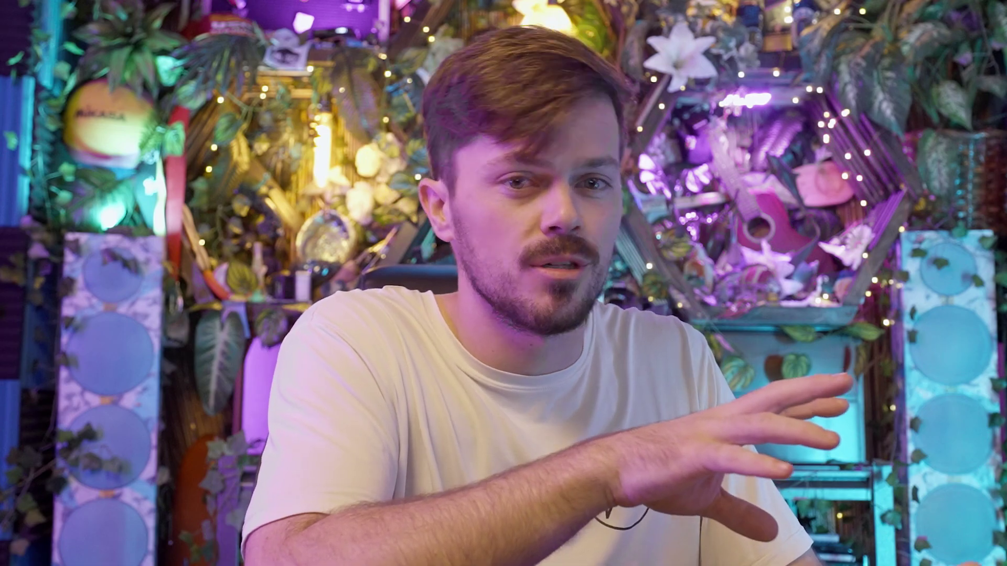
- Open the Voice changer tab on the way to the Santa's helper SpeedRamp project
click(802, 90)
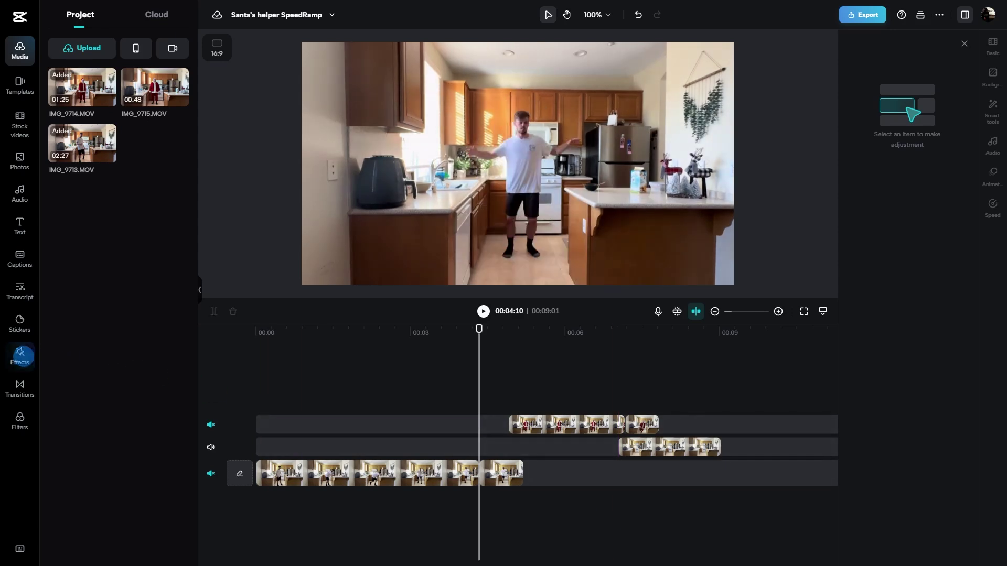
- Add the Electric Radiation body effect at the playhead, shift it slightly earlier and shorten it
click(20, 355)
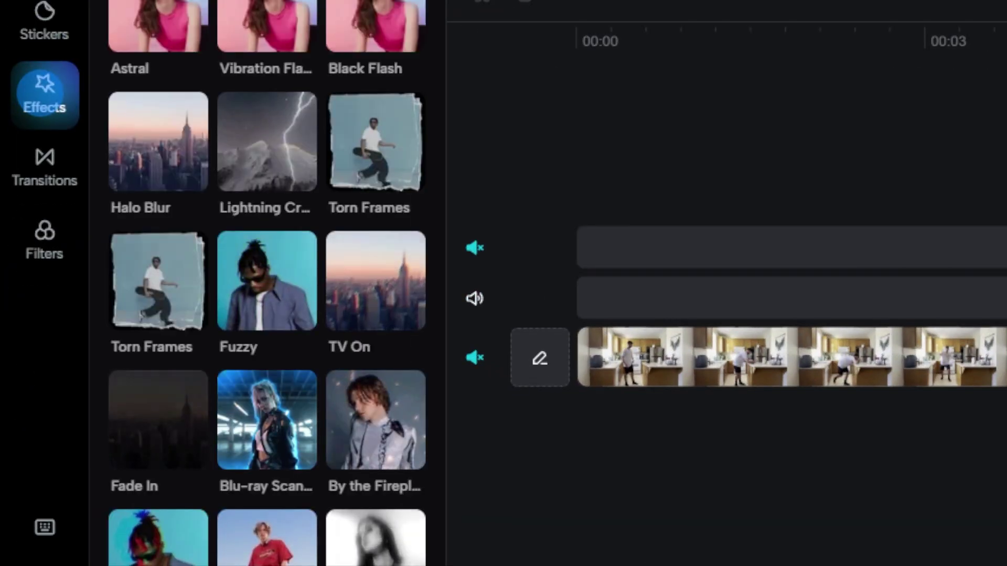
scroll(265, 243, down, 7)
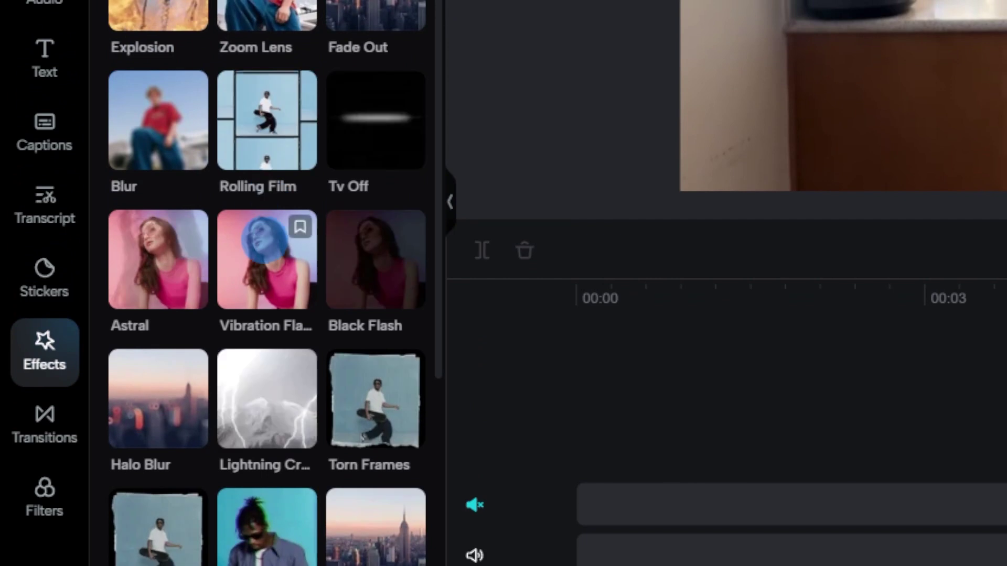
scroll(265, 242, down, 5)
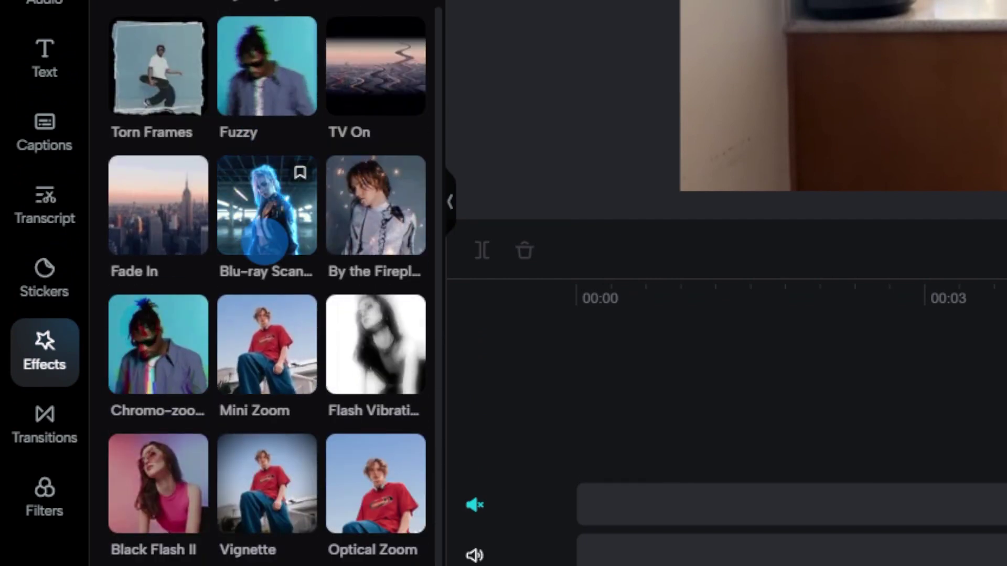
scroll(265, 243, down, 2)
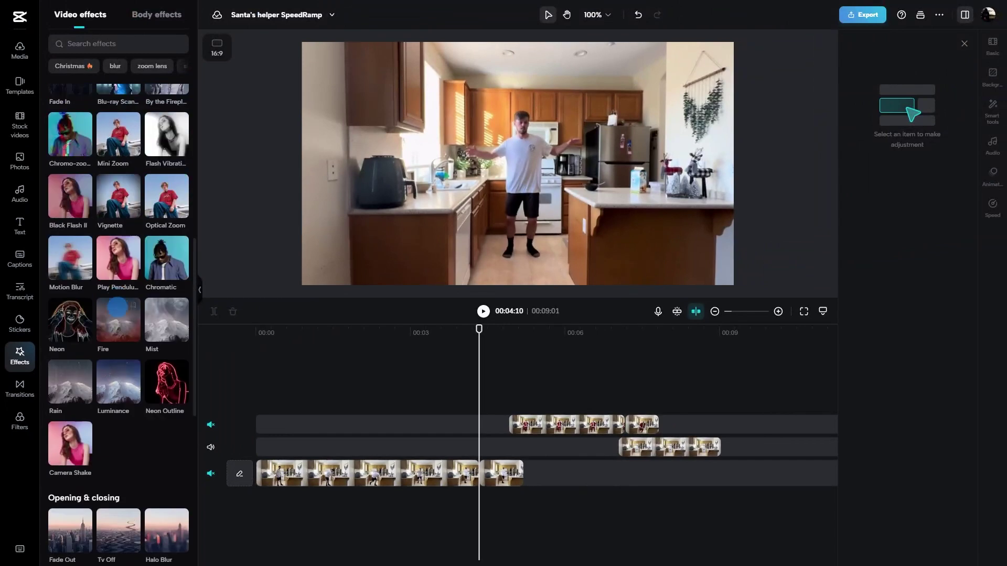
scroll(117, 325, up, 6)
scroll(118, 325, up, 3)
click(156, 14)
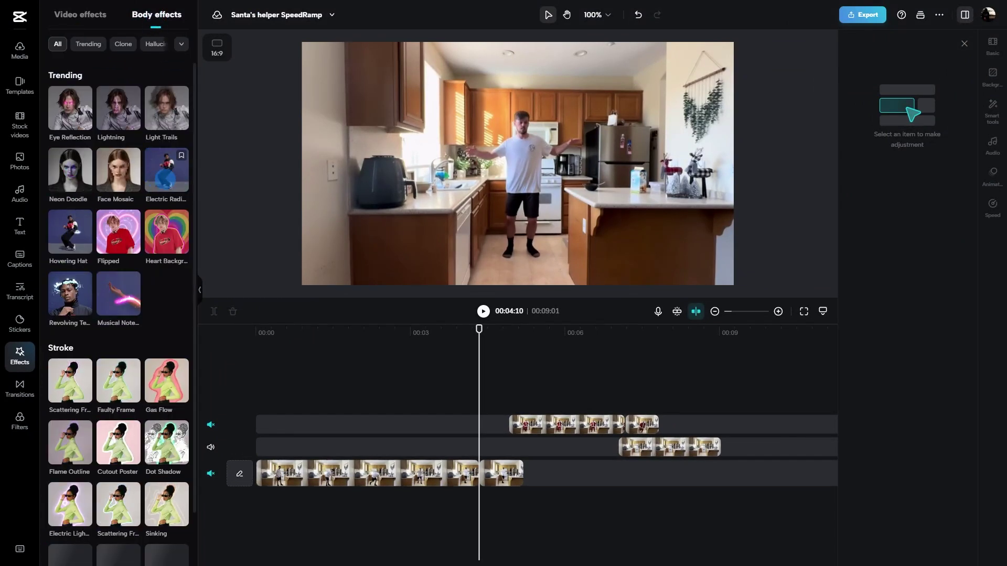
click(166, 169)
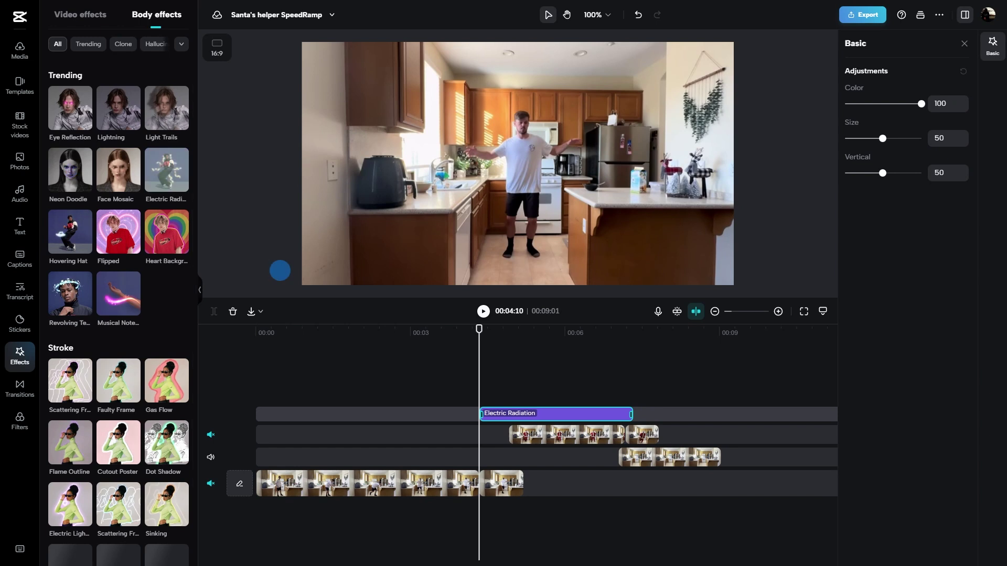
drag(551, 414, 524, 414)
drag(606, 414, 573, 415)
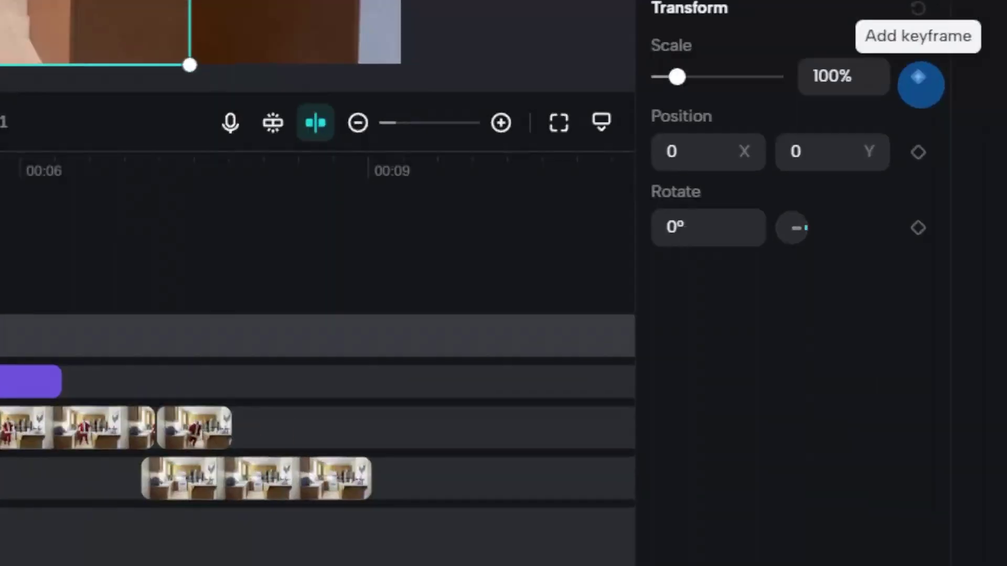
- Set scale and rotation keyframes on the lightning sticker, then move to a slightly later frame
click(963, 290)
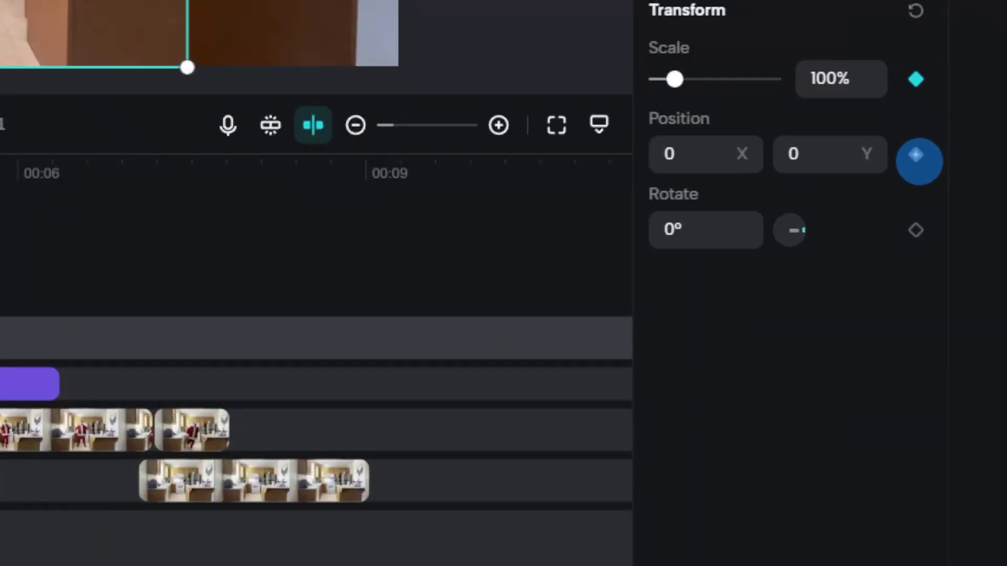
click(916, 229)
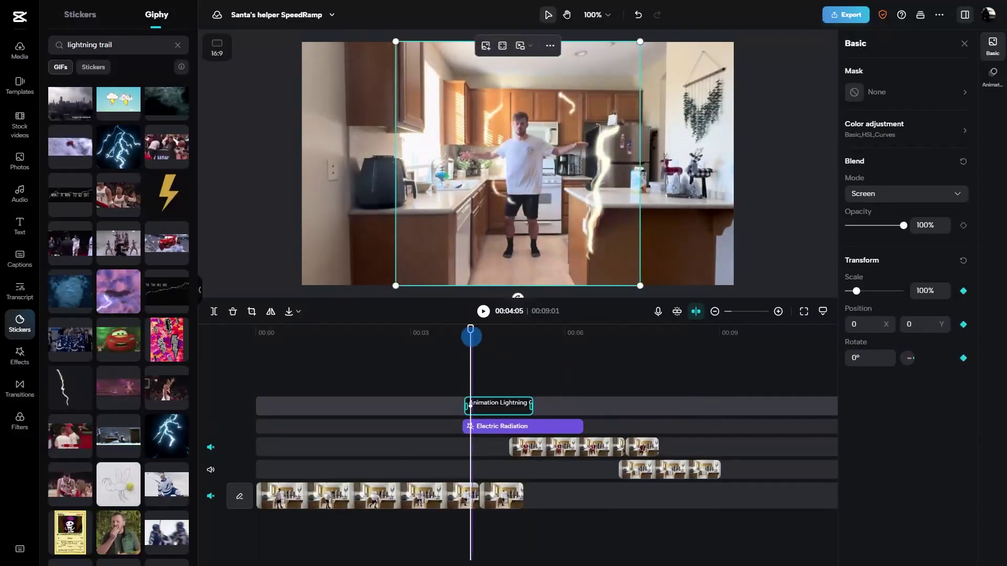
drag(471, 335, 476, 335)
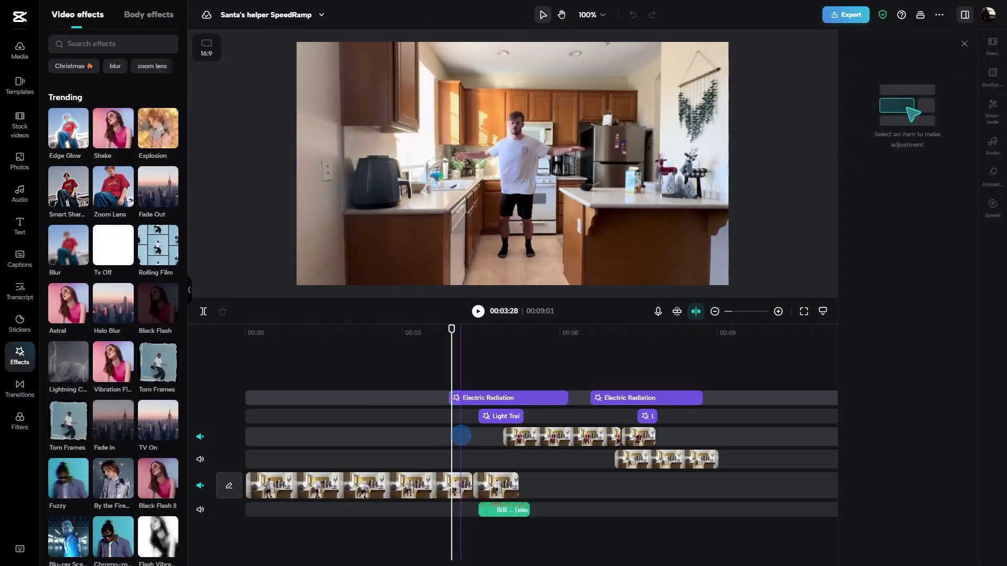
- Select the Santa dance clip at 00:05:01 and drag a point to reshape its custom speed curve
click(495, 486)
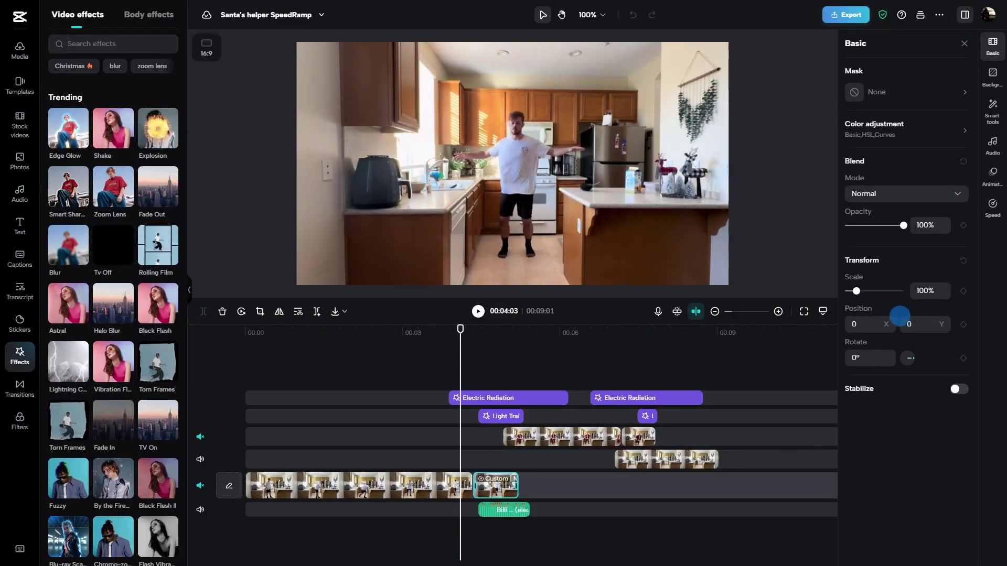
click(508, 333)
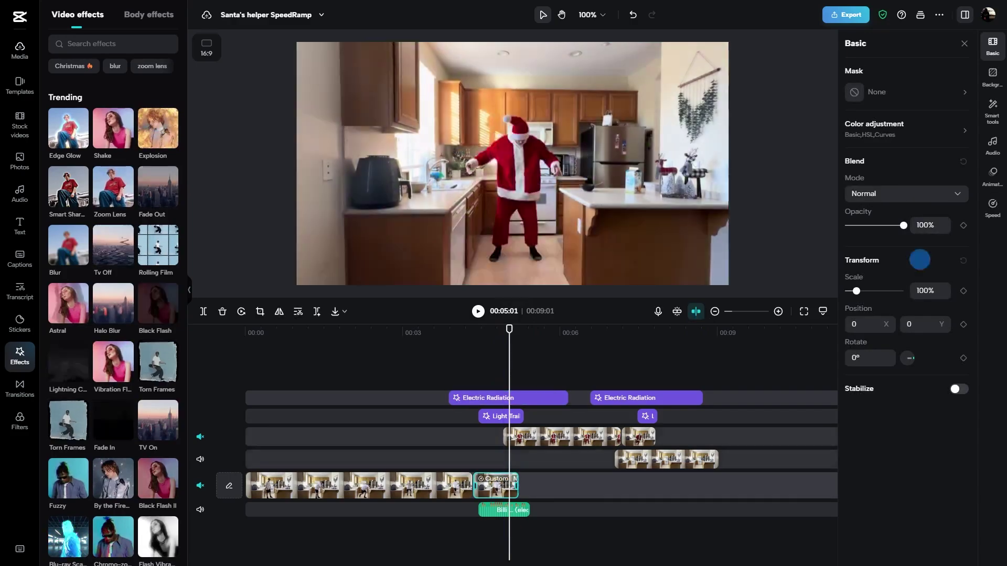
click(991, 207)
drag(955, 225, 890, 216)
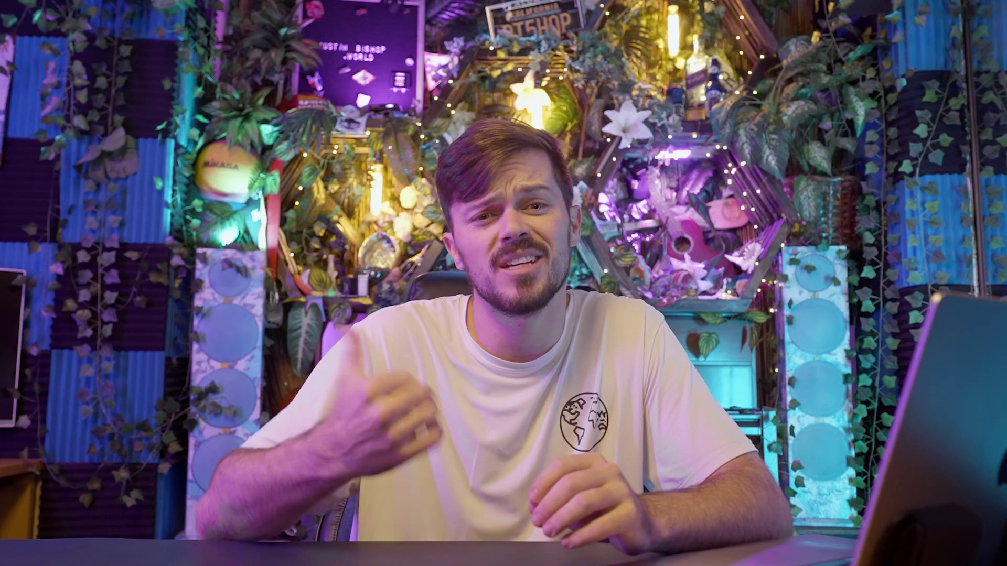